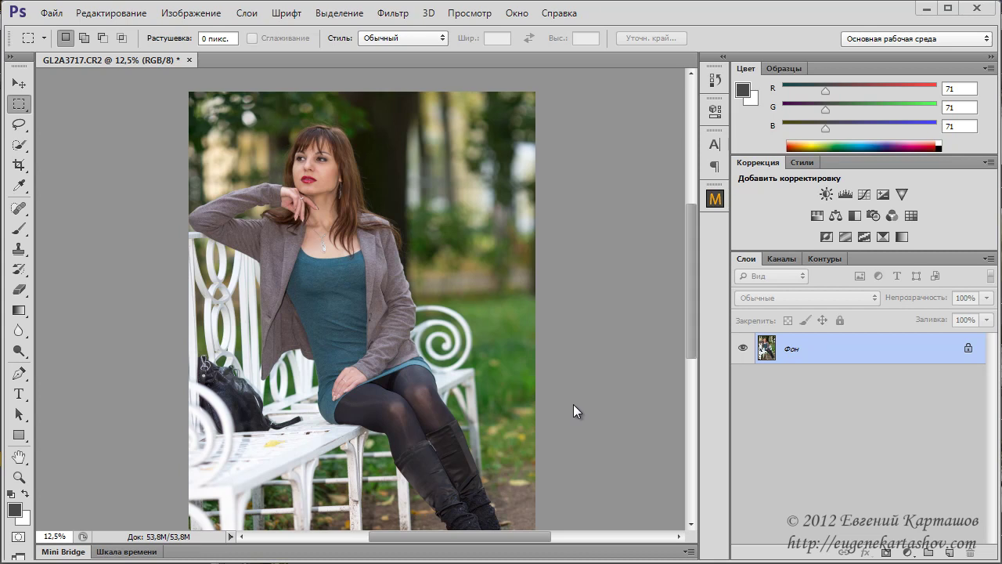
Create a Lights luminosity-mask adjustment layer from Mask Panel Easy and view its mask alone.
click(714, 201)
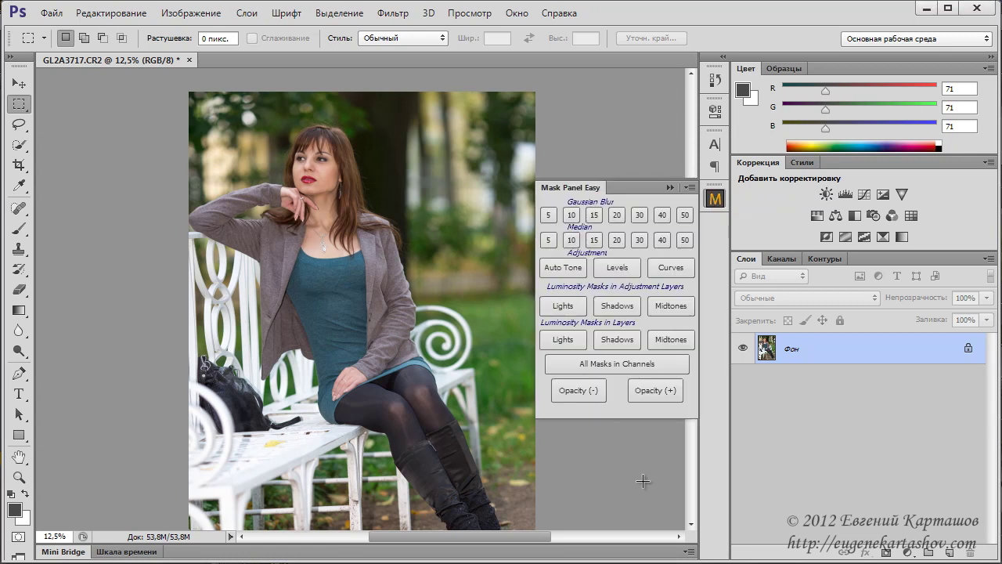
click(563, 307)
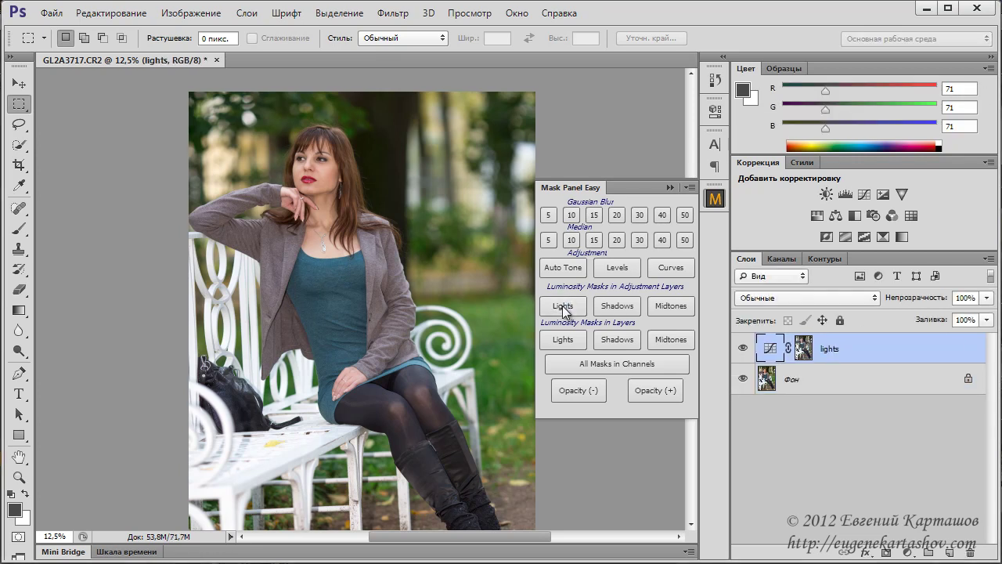
click(804, 347)
alt+click(803, 348)
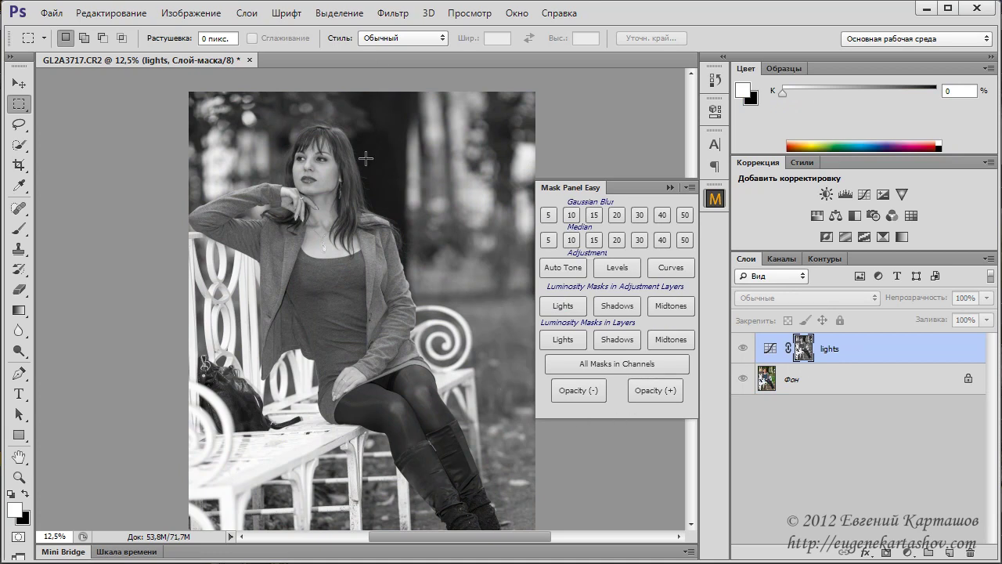
Darken the lights mask with Curves: black point moved right, midpoint at input 143, output 52.
click(669, 268)
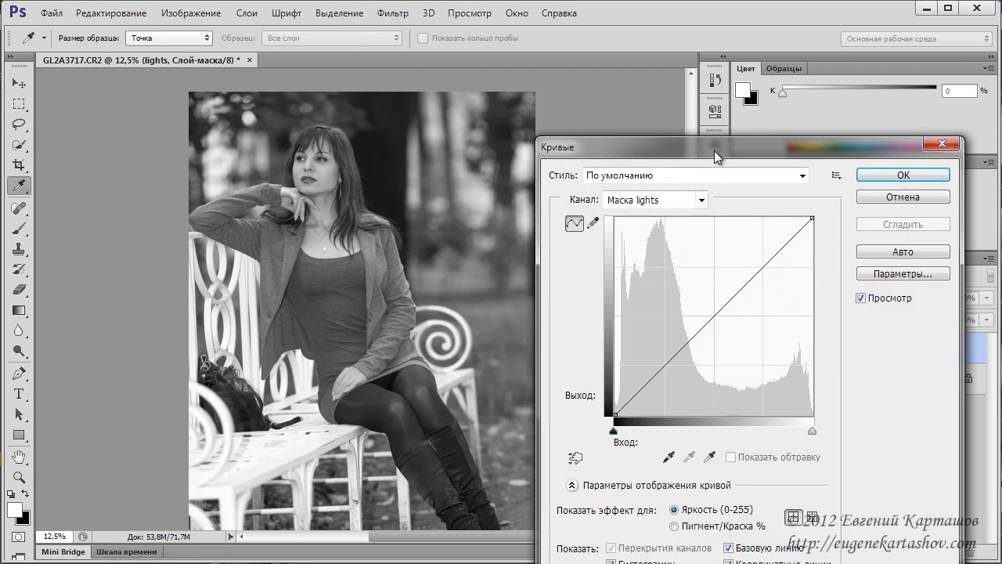
drag(713, 149, 718, 82)
mouse_move(619, 348)
mouse_down()
mouse_move(704, 360)
mouse_move(692, 344)
mouse_up()
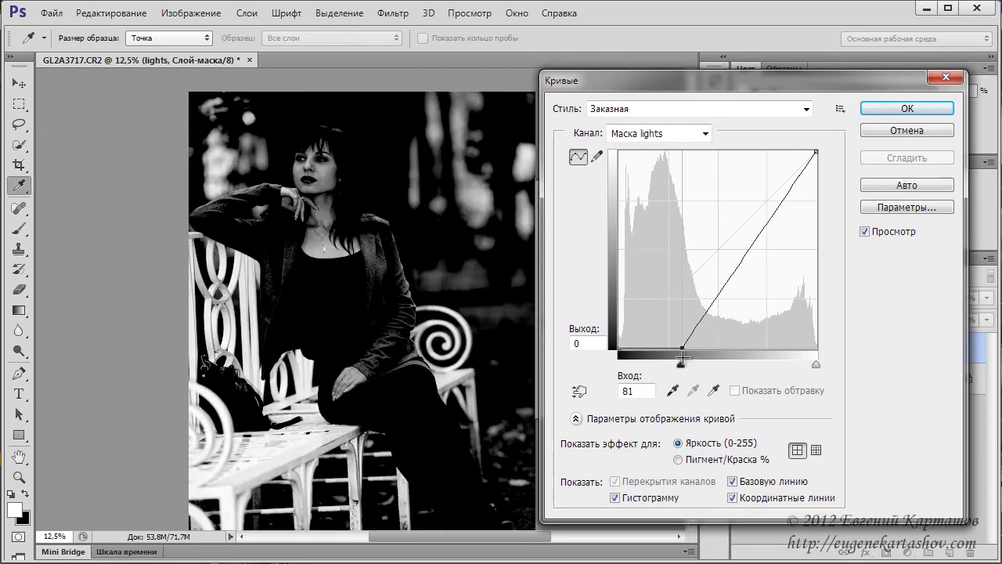
drag(720, 298, 729, 308)
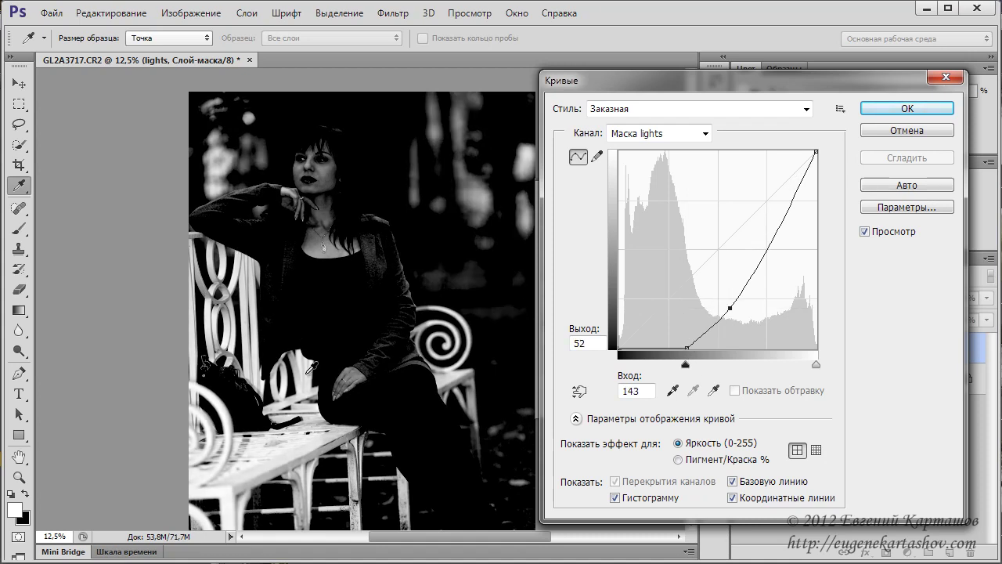
click(913, 110)
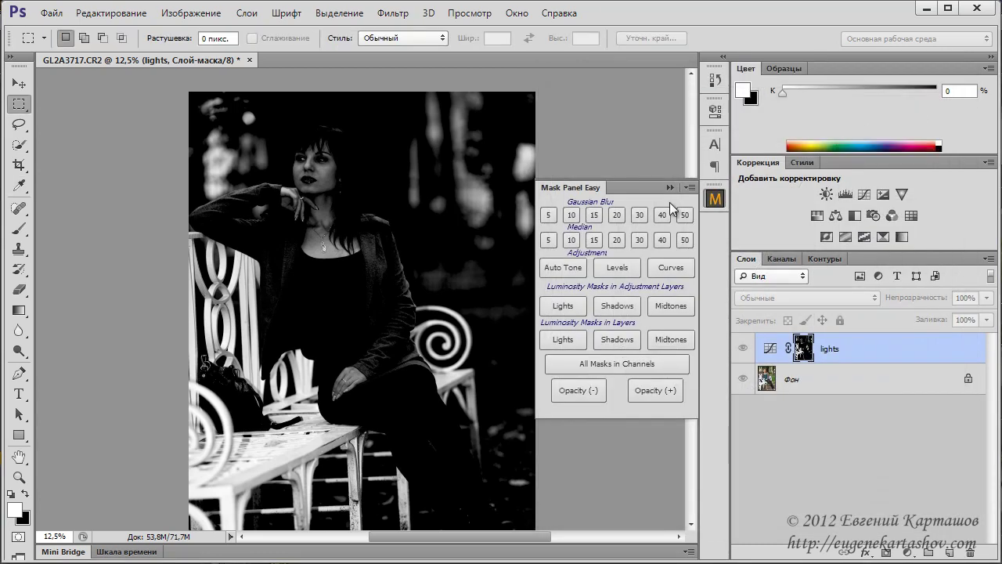
Paint the bench black on the lights mask with a size-400 brush, then apply Gaussian Blur 15.
click(20, 228)
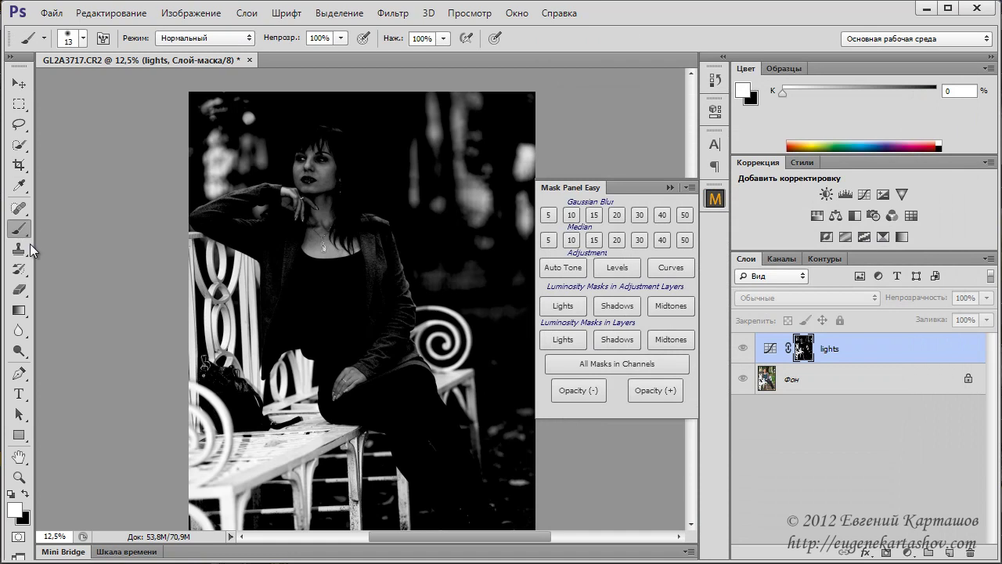
key(x)
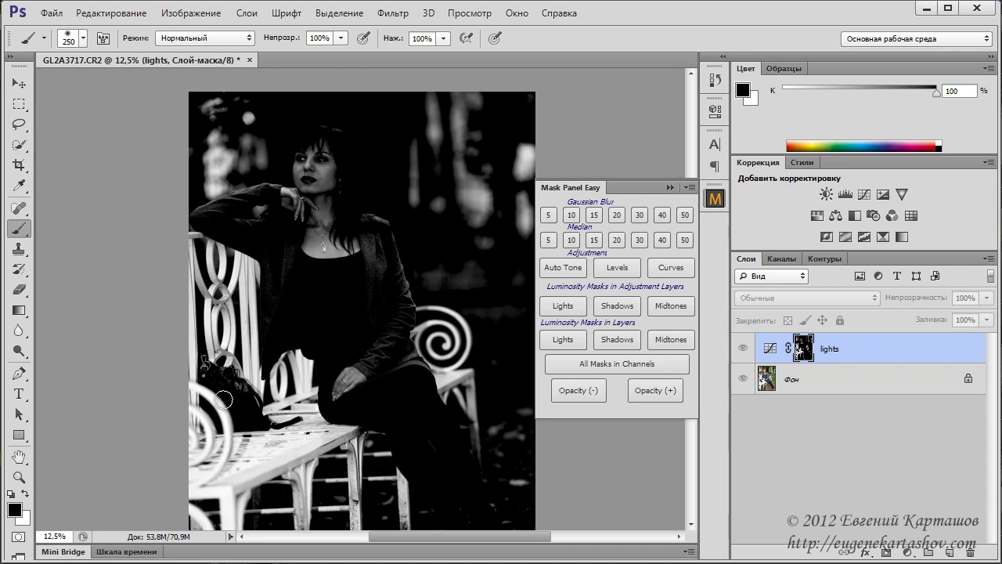
key(bracketright)
key(bracketright)
key(bracketright)
mouse_move(217, 230)
mouse_down()
mouse_move(235, 251)
mouse_move(217, 231)
mouse_move(246, 329)
mouse_move(231, 286)
mouse_move(201, 292)
mouse_move(193, 463)
mouse_move(207, 404)
mouse_move(215, 500)
mouse_up()
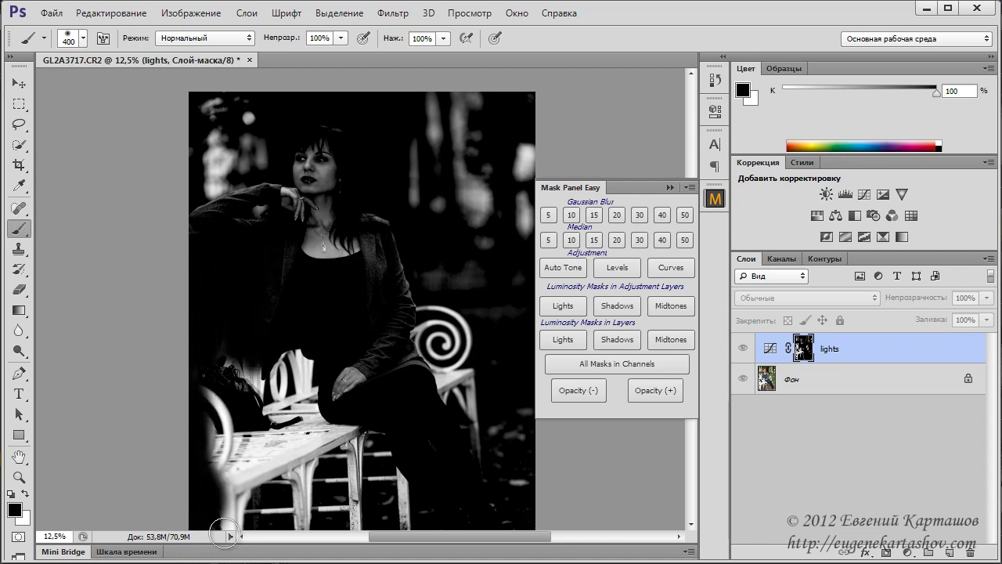
key(ctrl+minus)
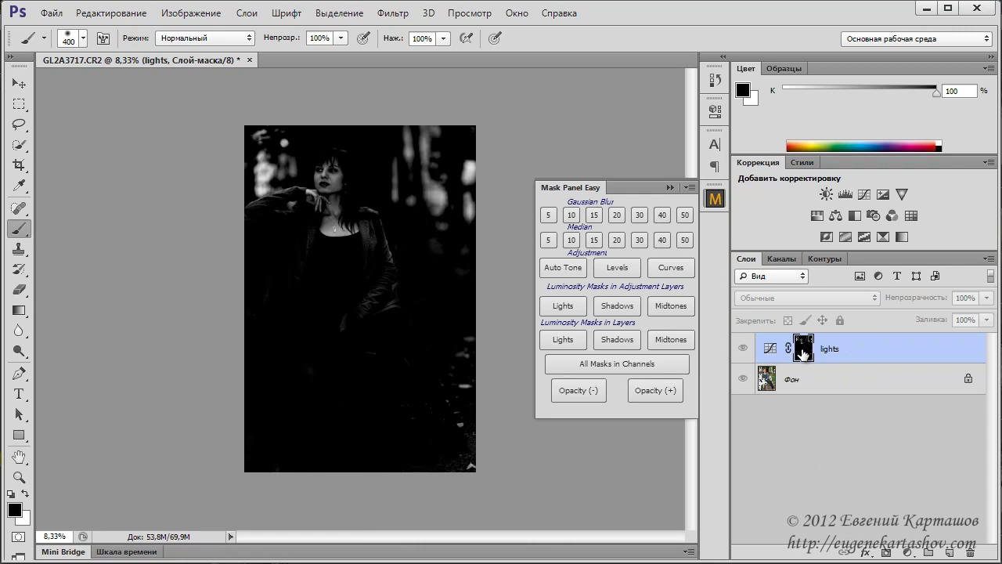
click(595, 215)
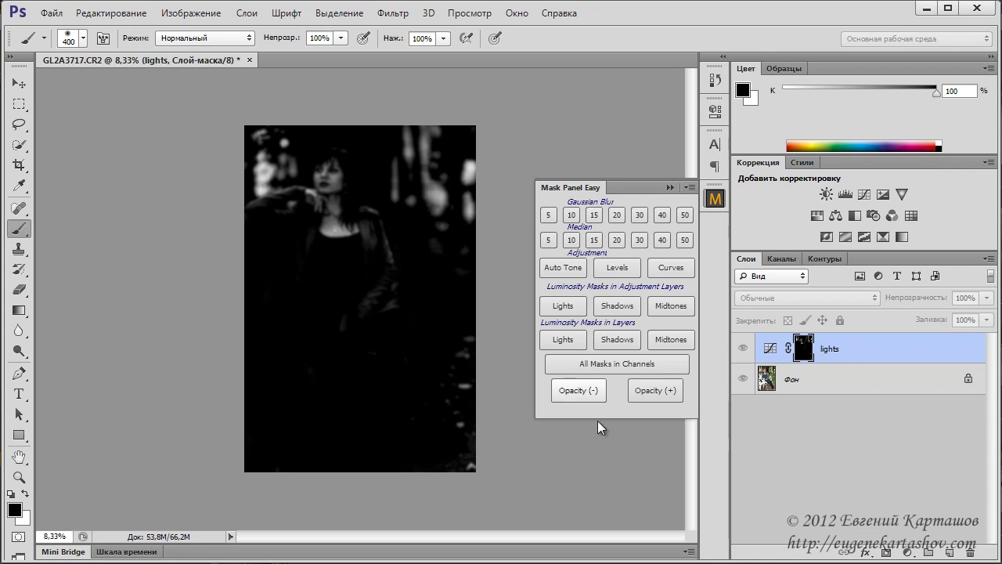
Set the lights layer's blend mode to Screen (Экран).
click(771, 351)
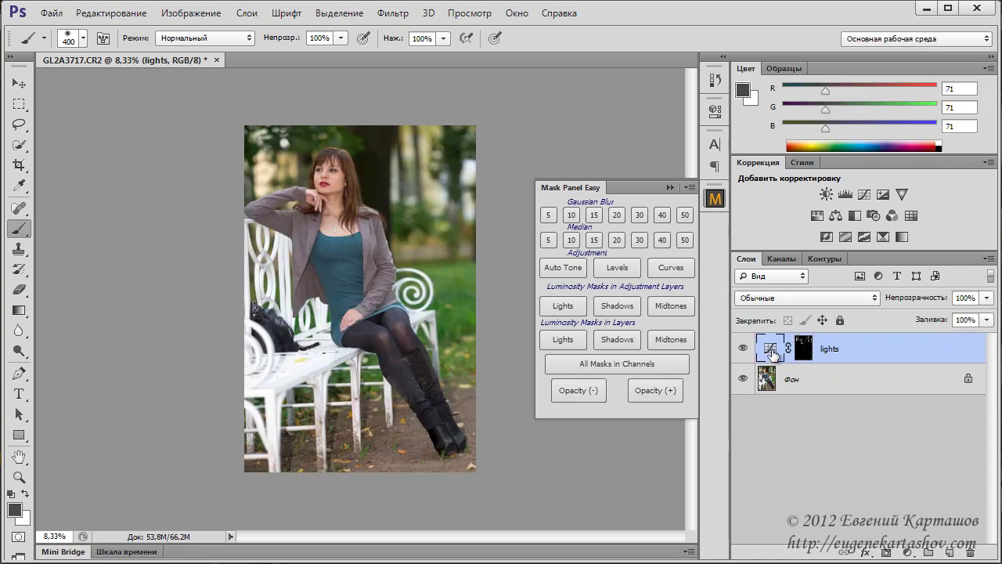
click(790, 300)
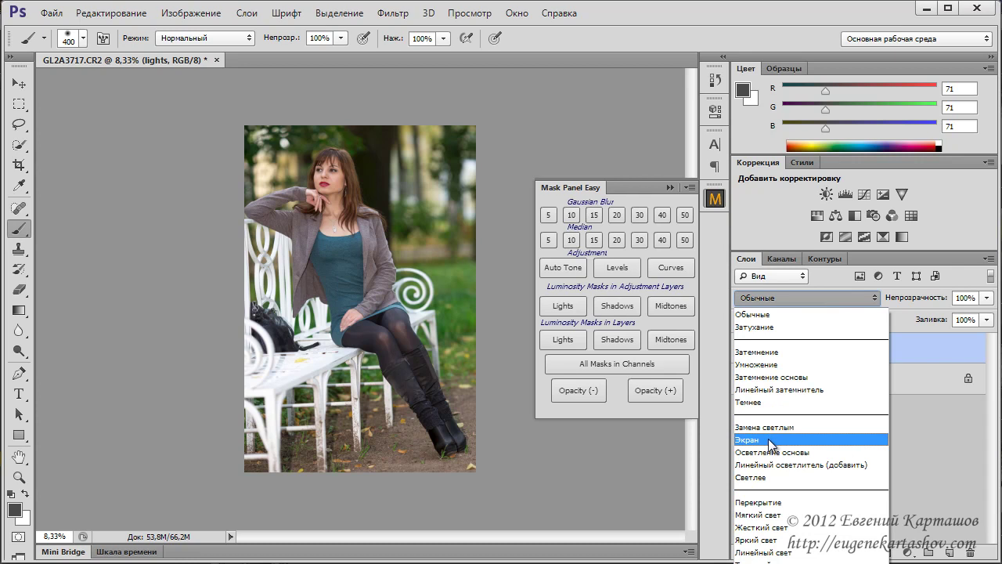
click(765, 439)
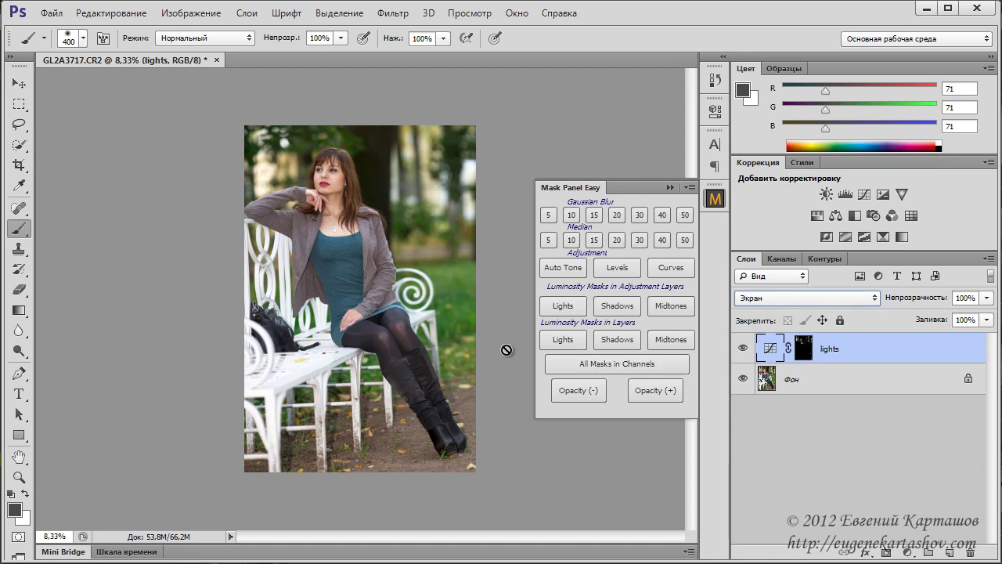
Zoom to 12.5%, toggle the lights layer to compare, and target its mask again.
key(ctrl+plus)
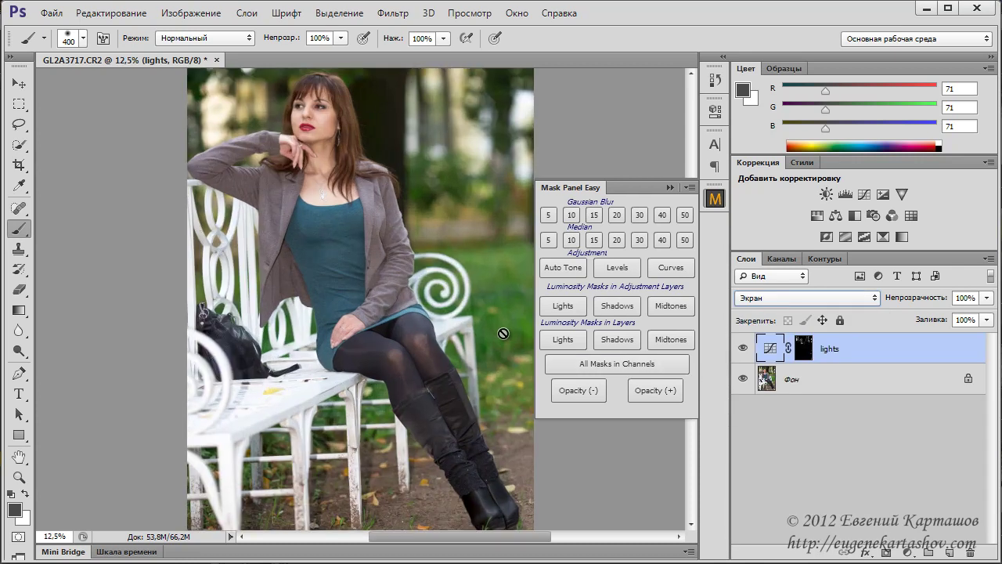
drag(482, 316, 517, 366)
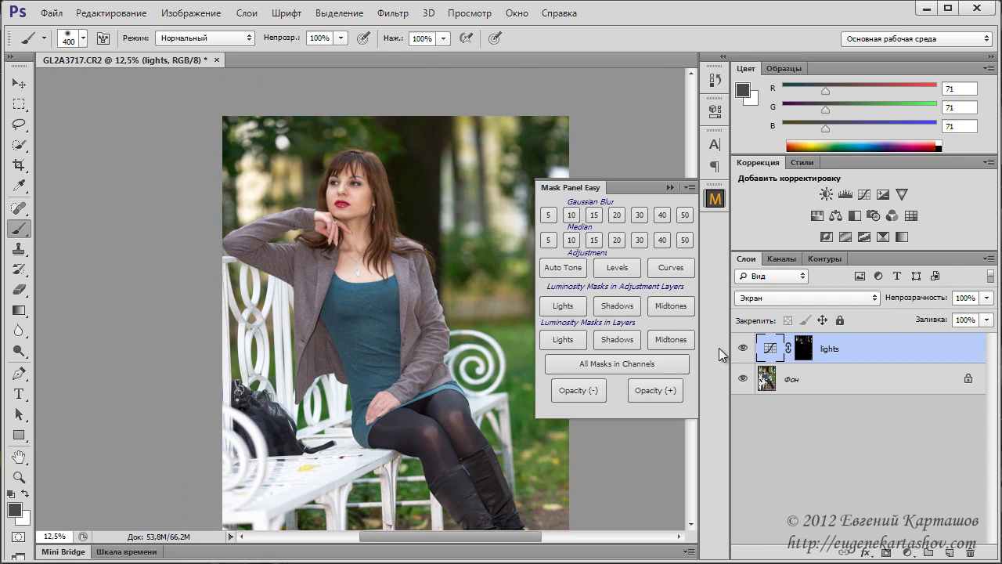
click(743, 348)
key(ctrl+backslash)
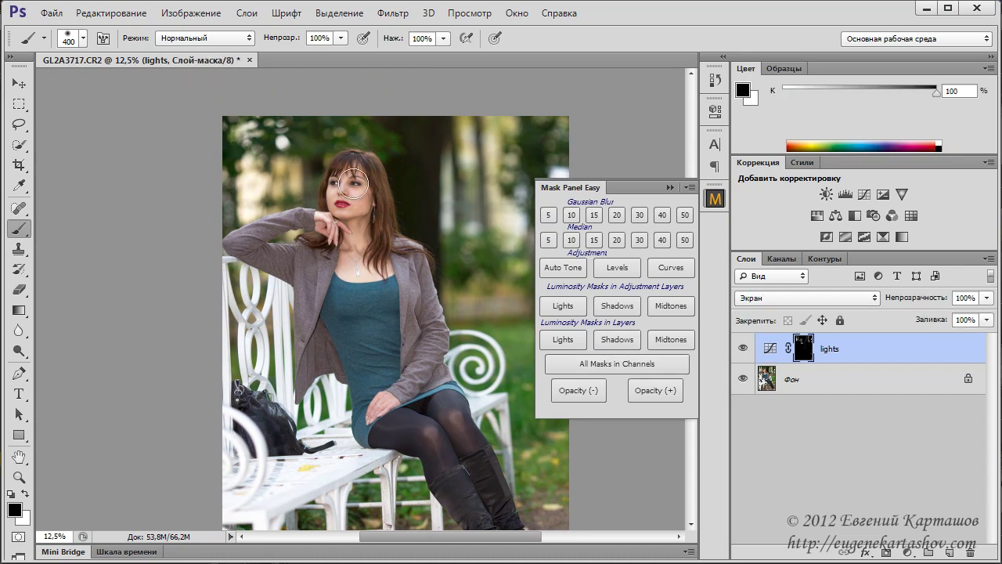
Add a shadows luminosity-mask layer, darken its mask with Curves, and Gaussian-blur it.
click(615, 309)
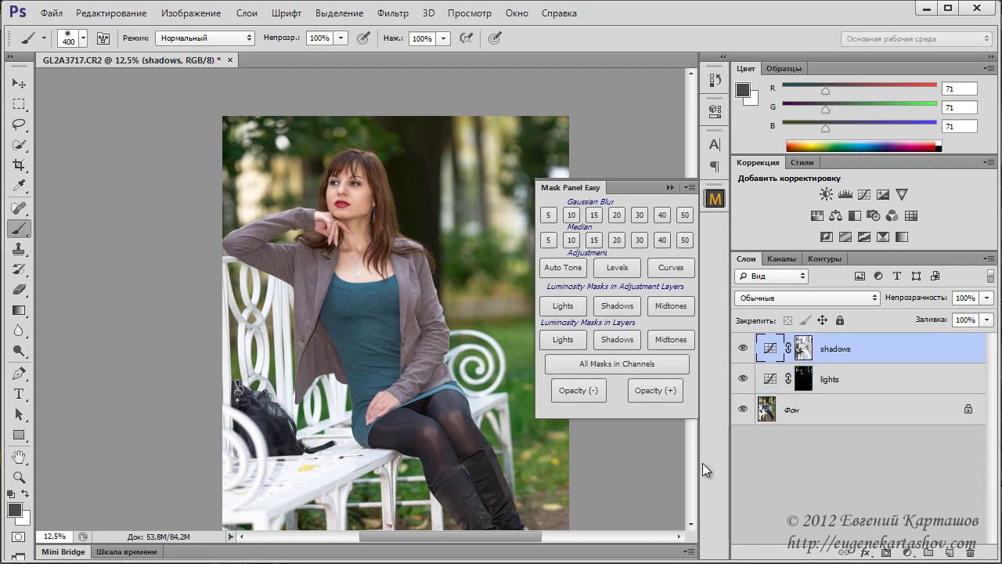
alt+click(804, 351)
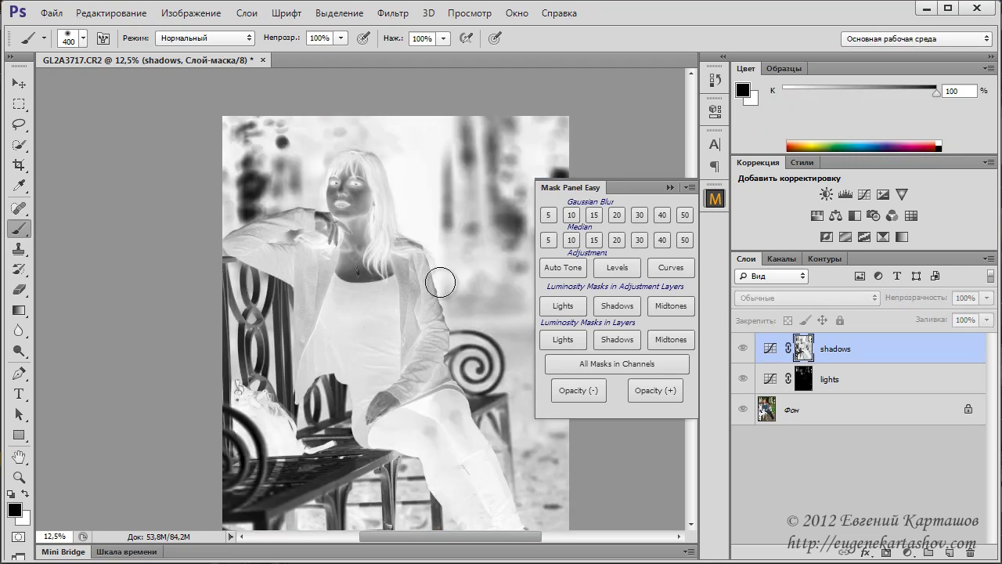
click(671, 269)
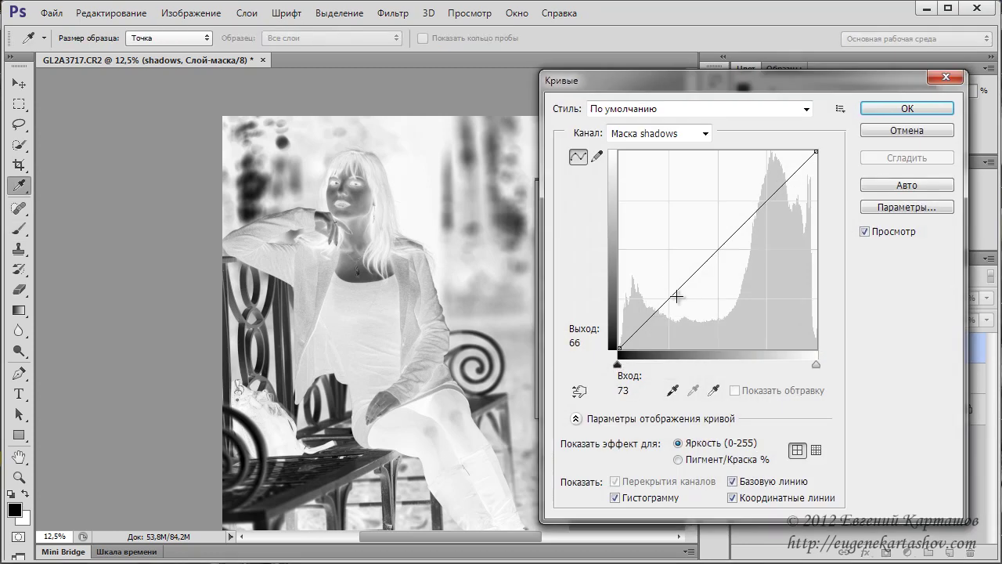
mouse_move(671, 298)
mouse_down()
mouse_move(717, 359)
mouse_move(719, 346)
mouse_up()
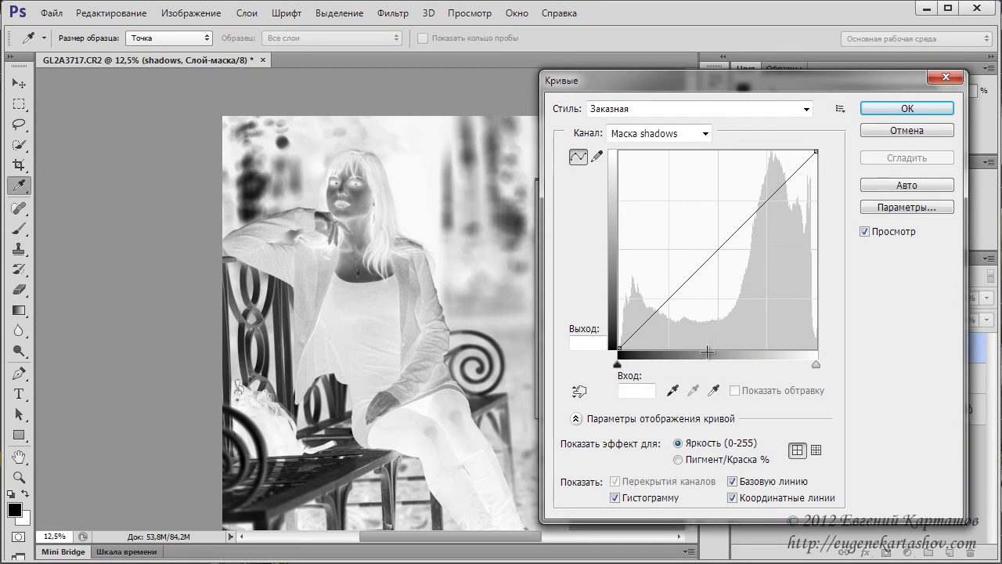
drag(816, 152, 802, 152)
click(897, 108)
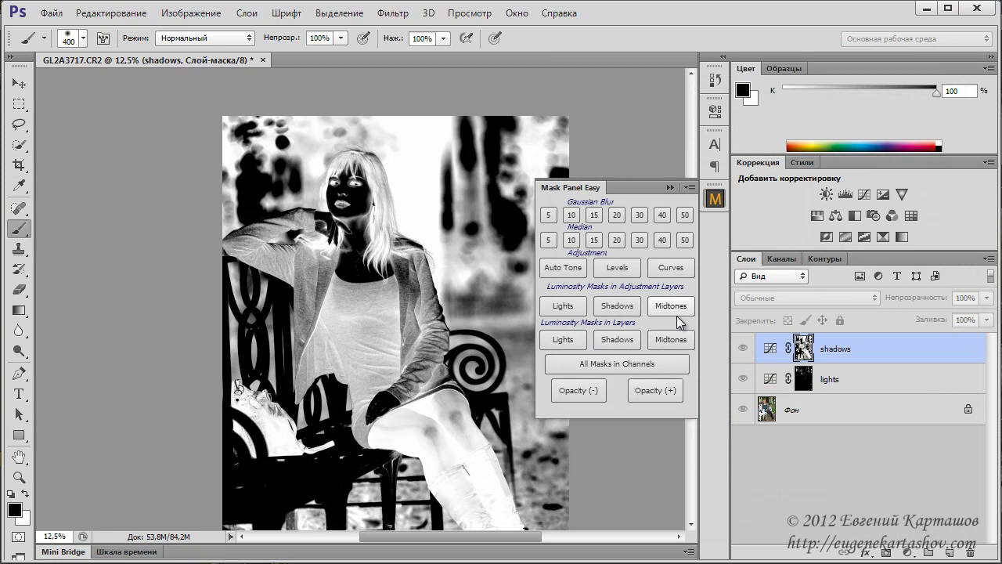
click(595, 216)
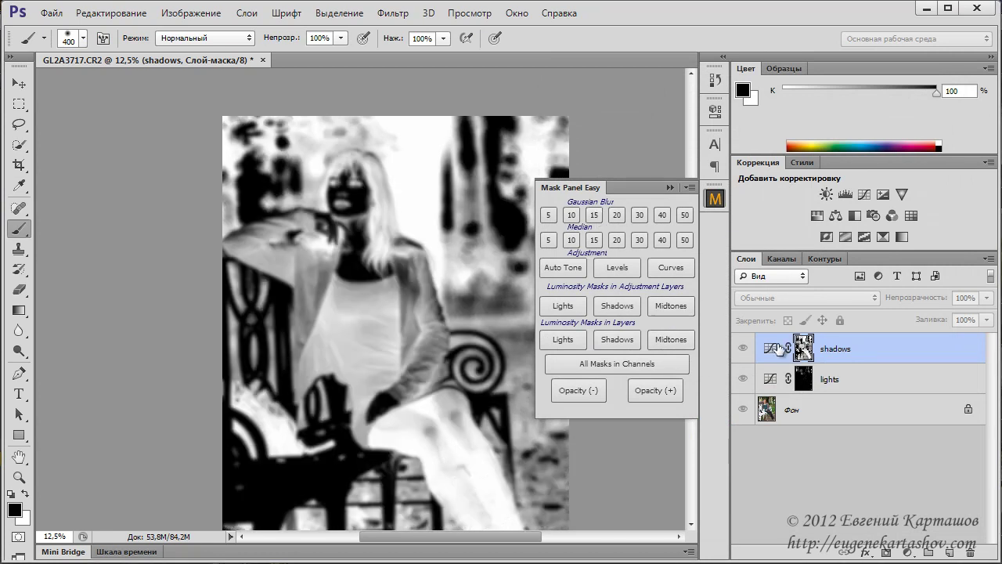
click(772, 350)
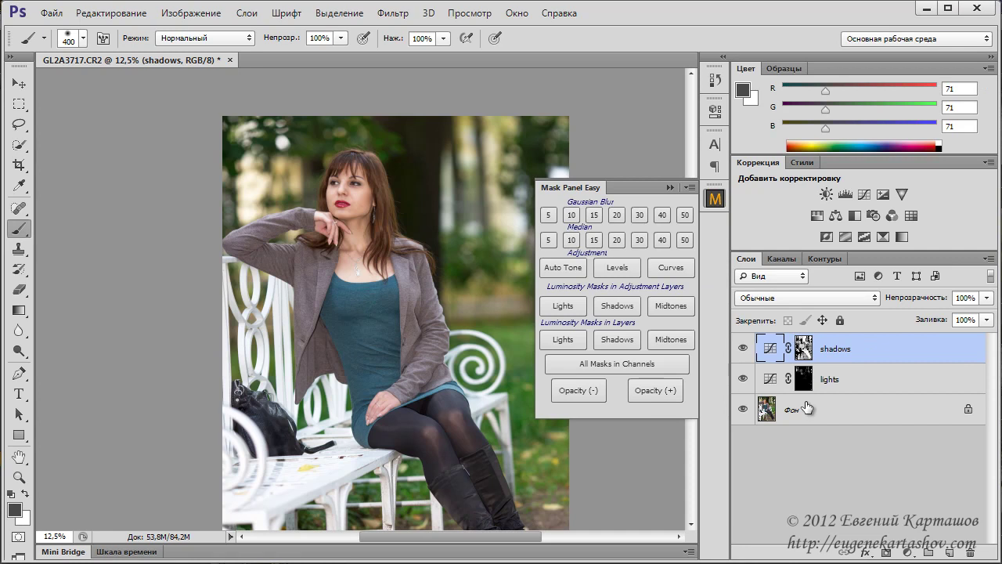
Set the shadows layer to Multiply (Умножение) at 30% opacity and toggle it to compare.
click(874, 297)
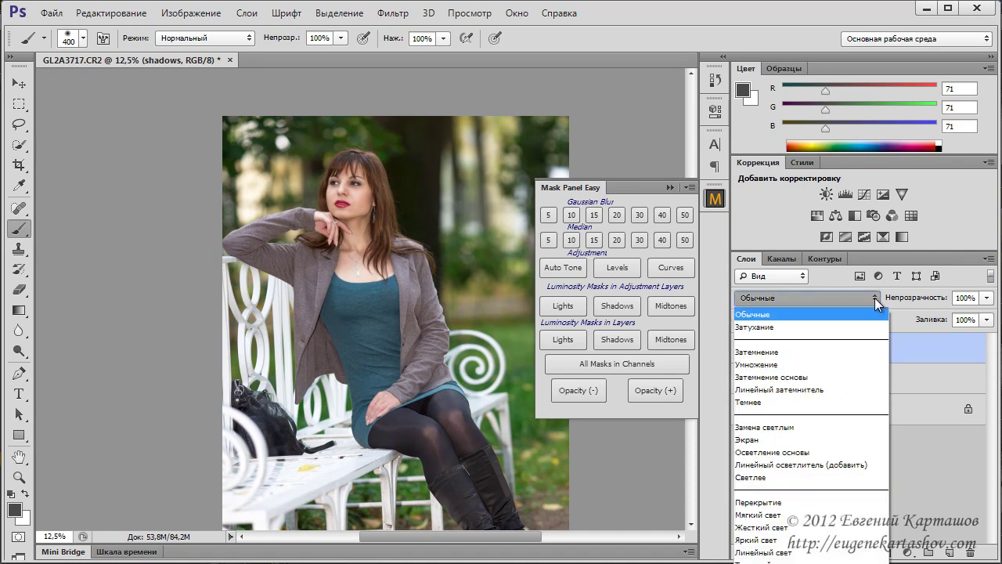
click(756, 372)
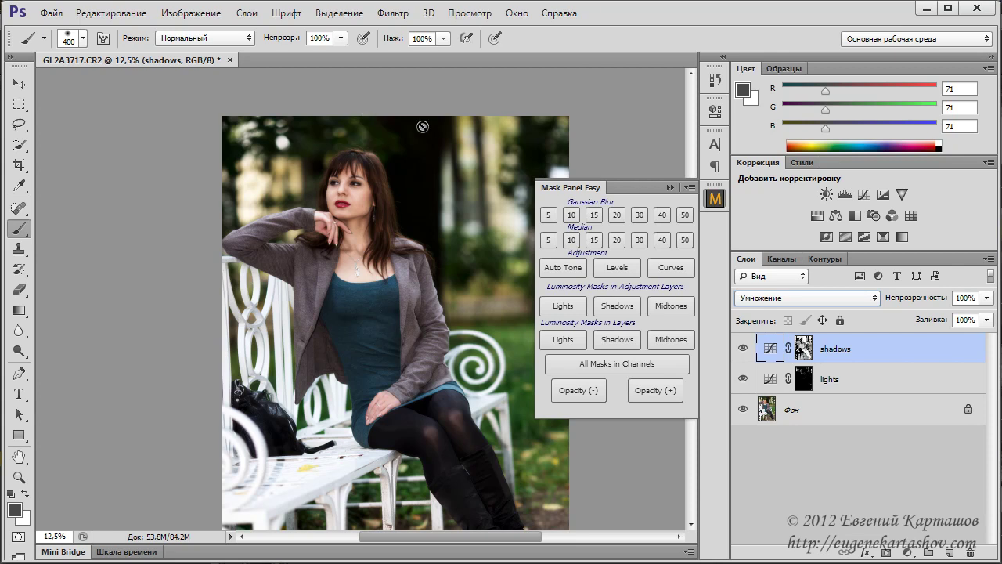
click(583, 393)
click(583, 393)
click(583, 393)
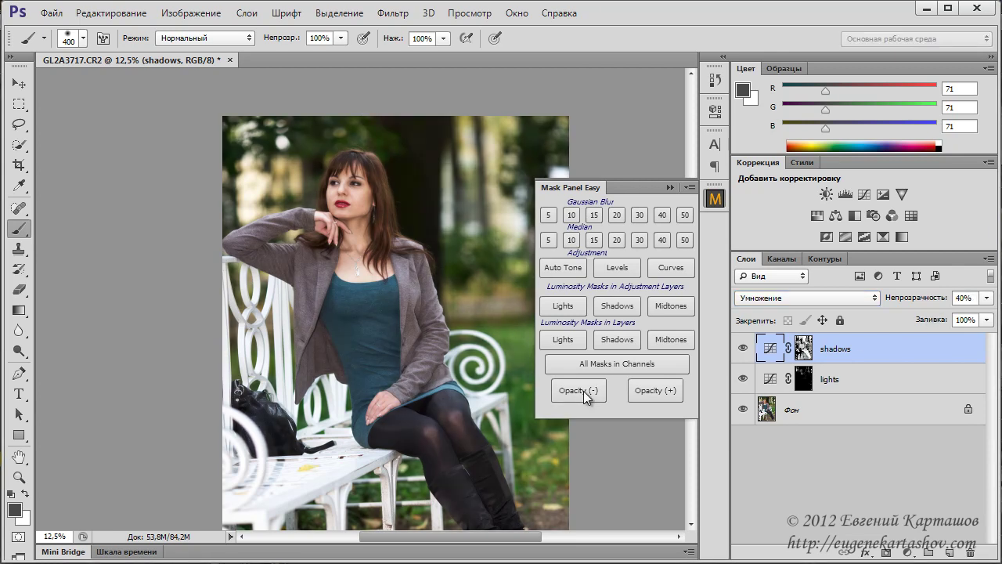
click(743, 347)
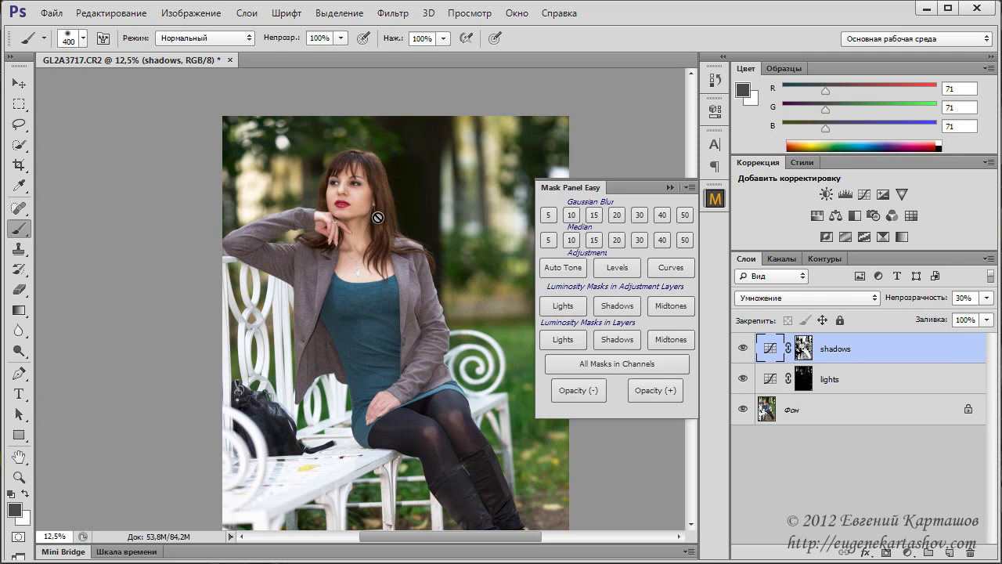
Add a 'midtones standart' luminosity-mask layer, inspect its mask, and apply Gaussian Blur 15.
click(670, 307)
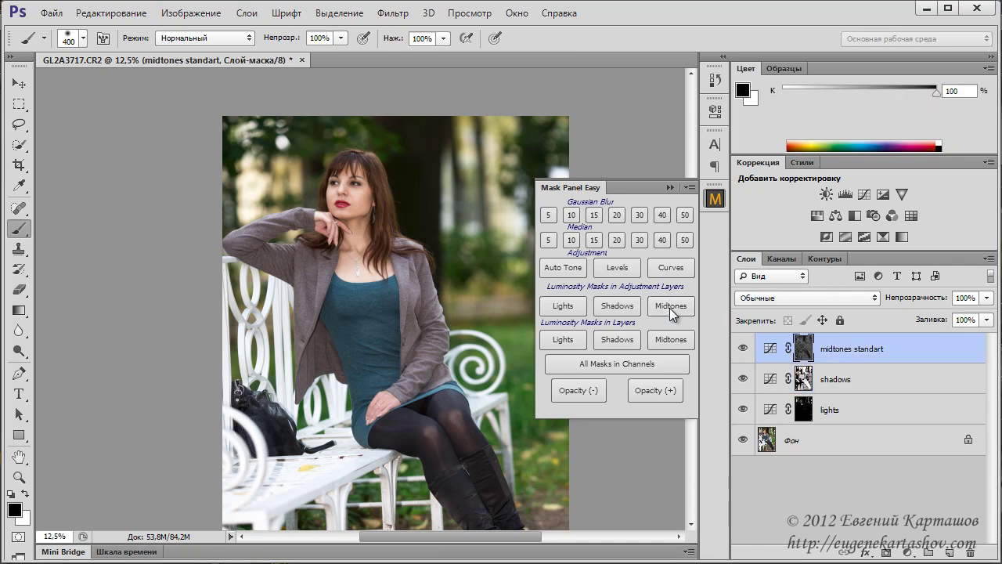
alt+click(803, 347)
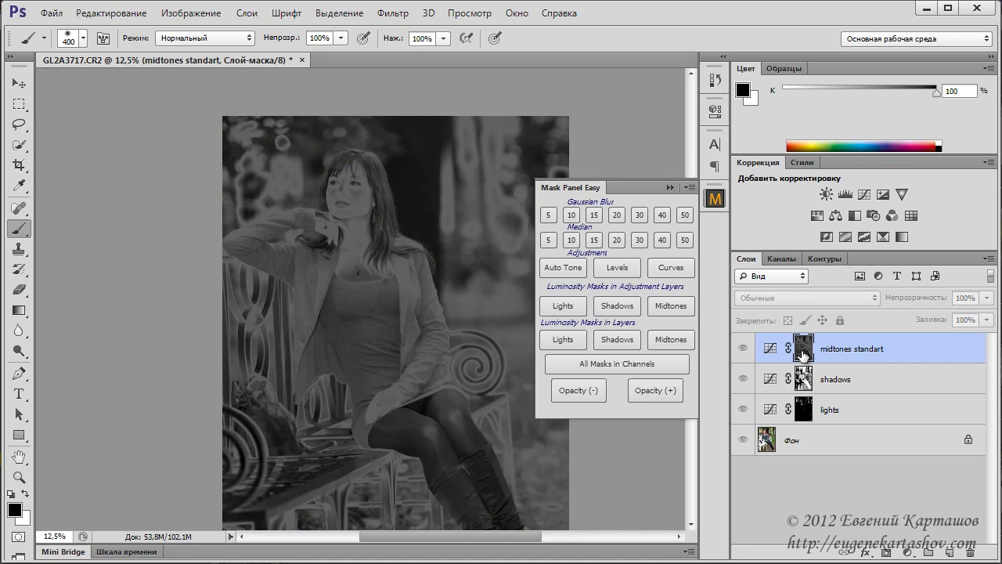
alt+click(802, 354)
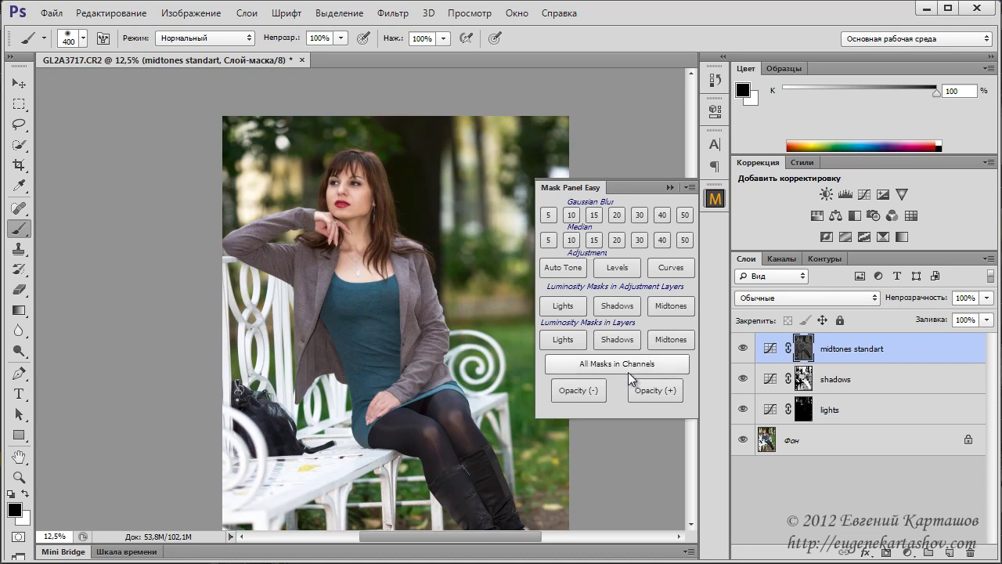
click(596, 220)
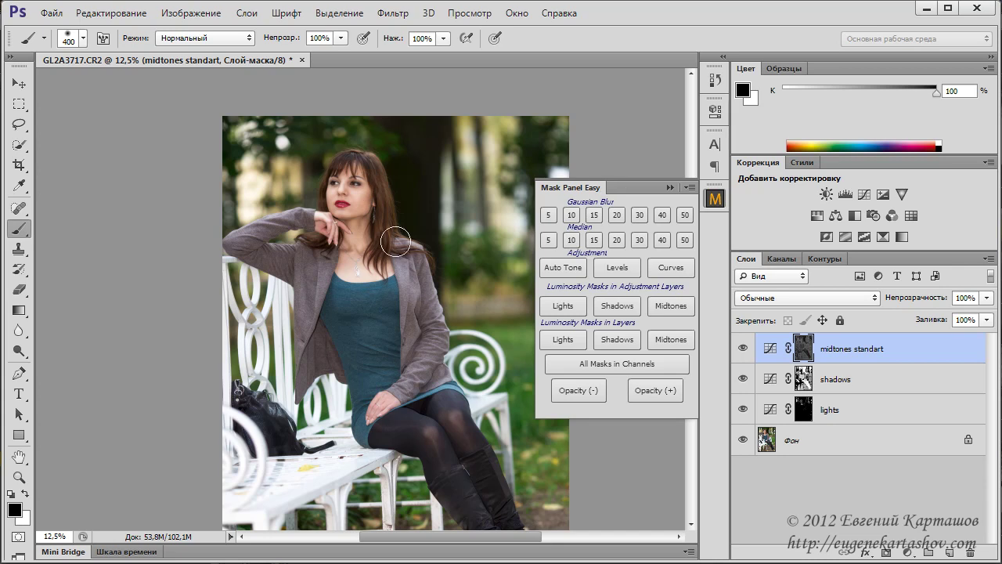
Try Overlay (Перекрытие), then Multiply (Умножение), for the midtones layer, comparing with it hidden.
click(874, 298)
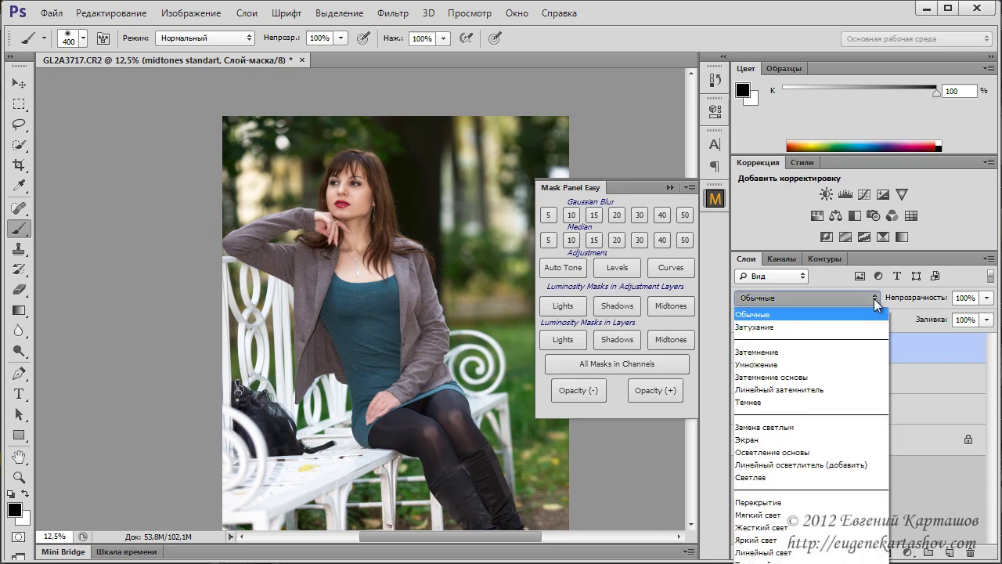
click(744, 503)
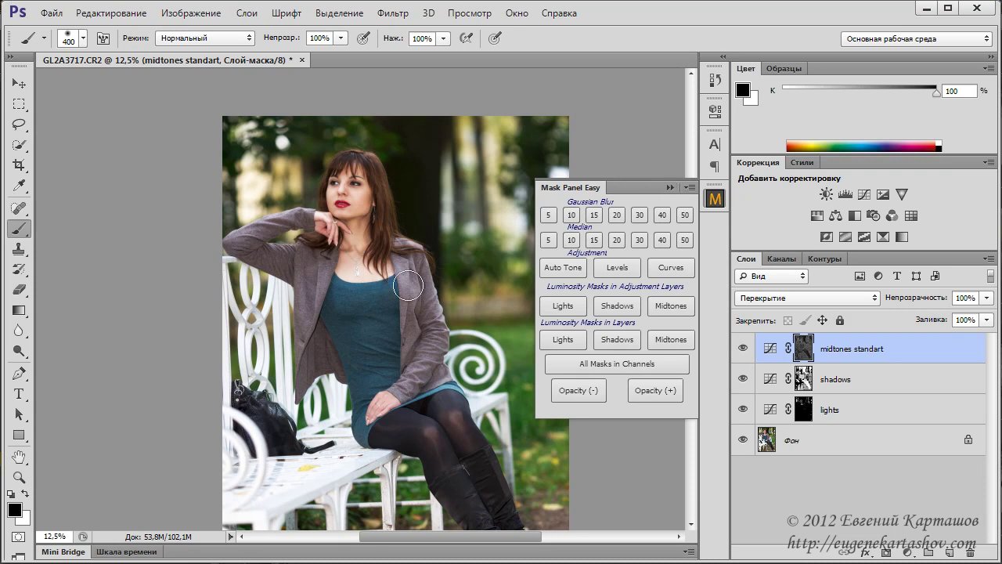
click(874, 298)
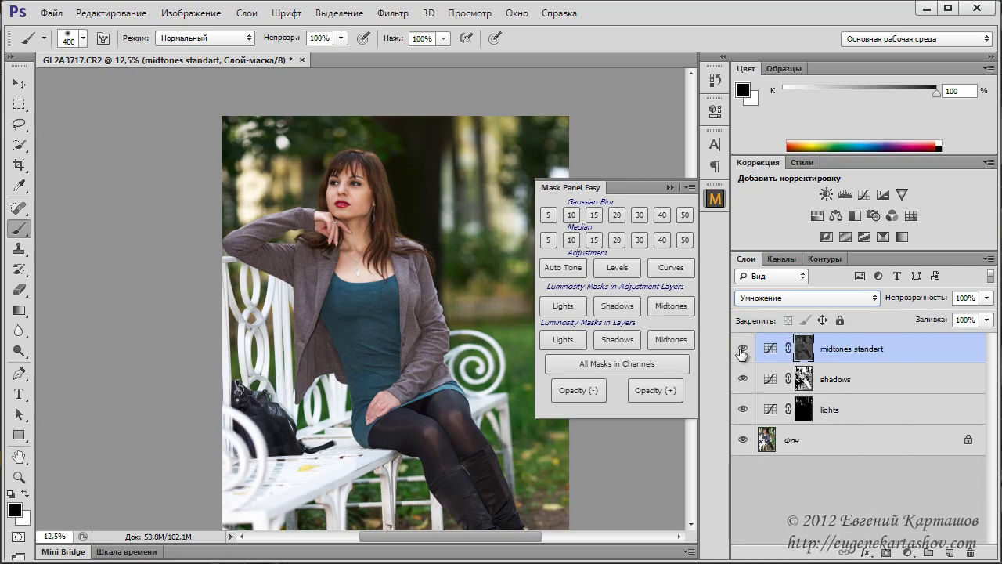
click(743, 348)
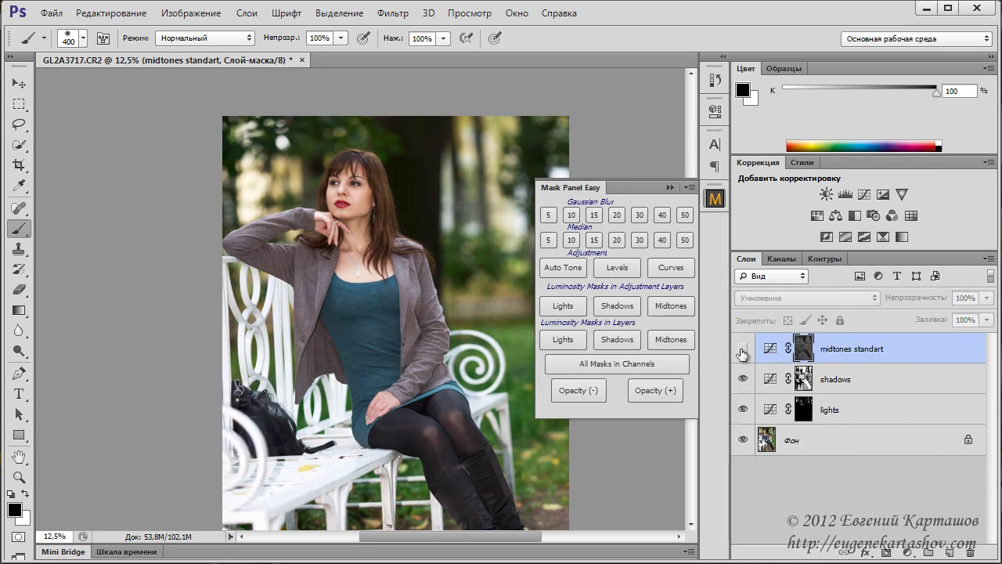
Lower the midtones standart layer's opacity to 50%.
click(578, 390)
click(578, 390)
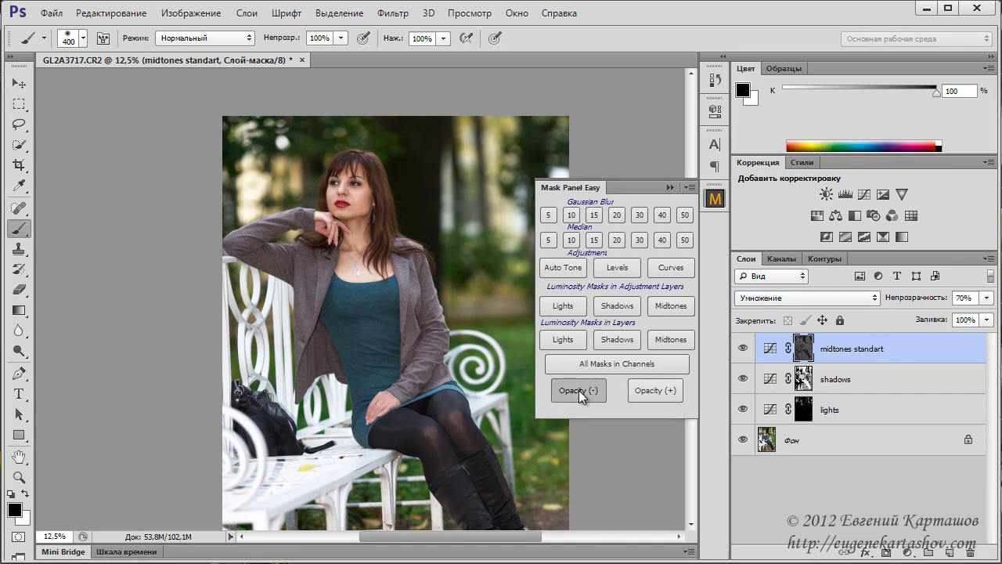
click(579, 389)
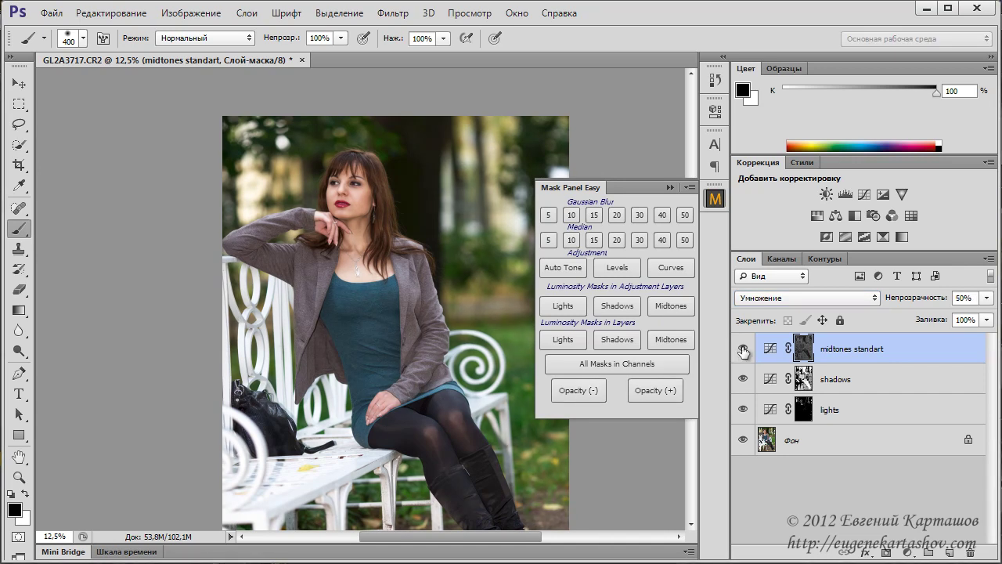
alt+click(743, 443)
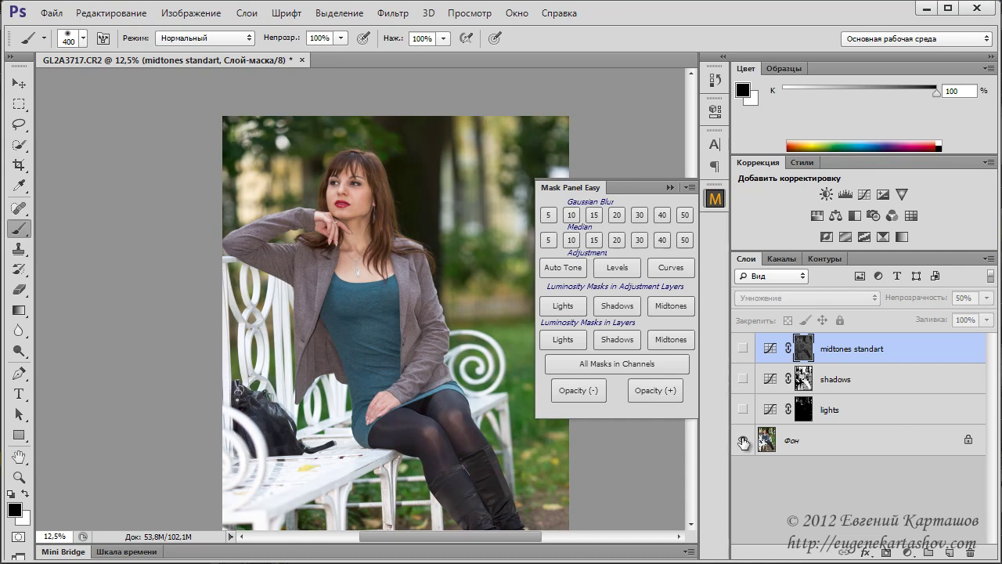
alt+click(743, 443)
alt+click(743, 443)
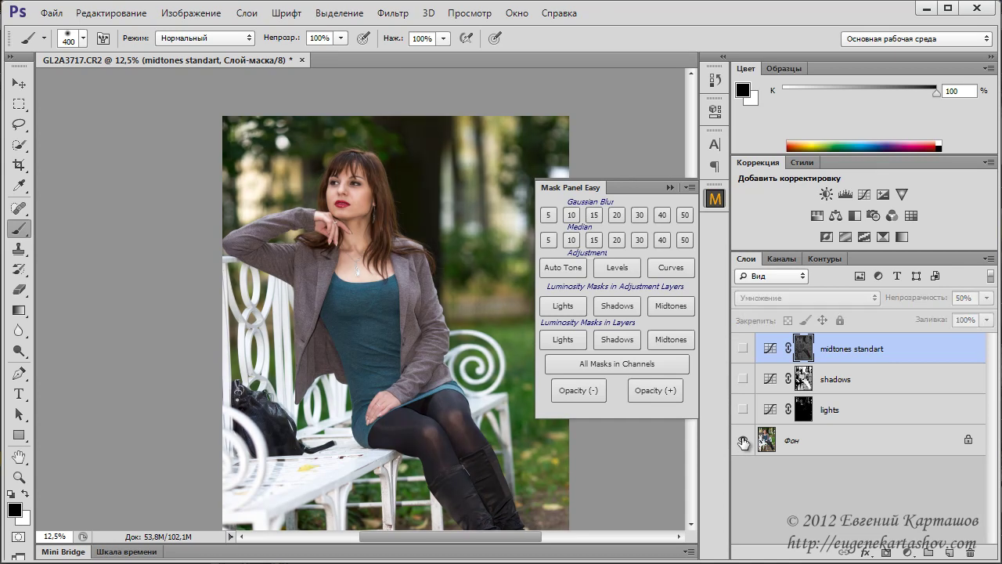
alt+click(743, 443)
alt+click(743, 443)
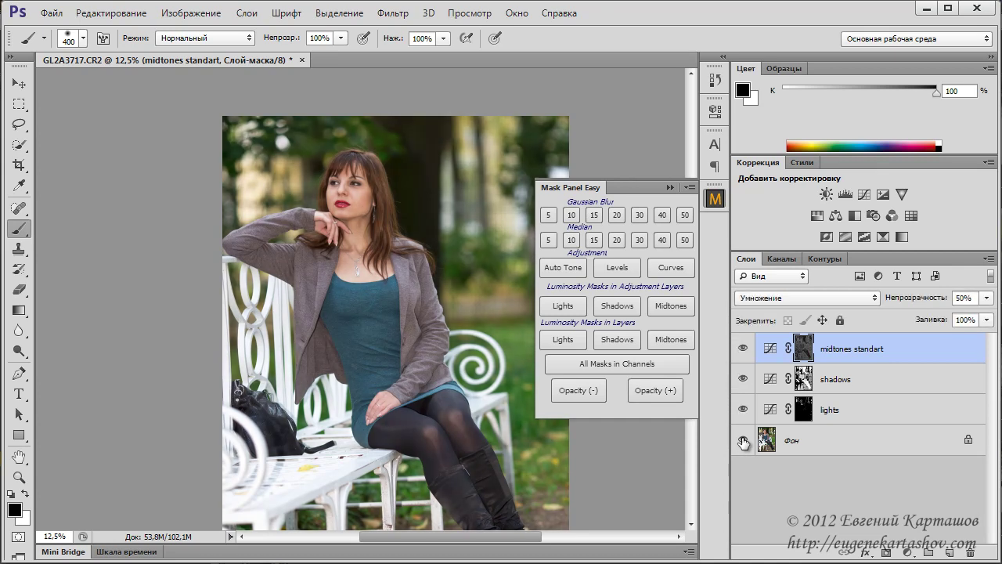